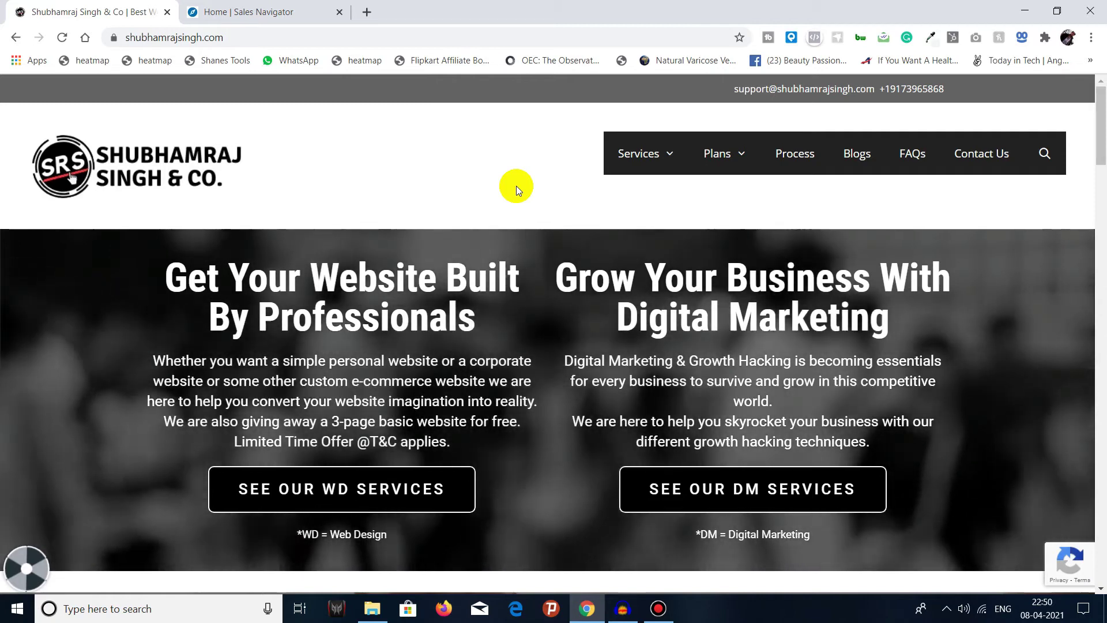
Switch to LinkedIn Sales Navigator and review the home page alerts for all, accounts and leads.
{"action": "left_click", "coordinate": [294, 12]}
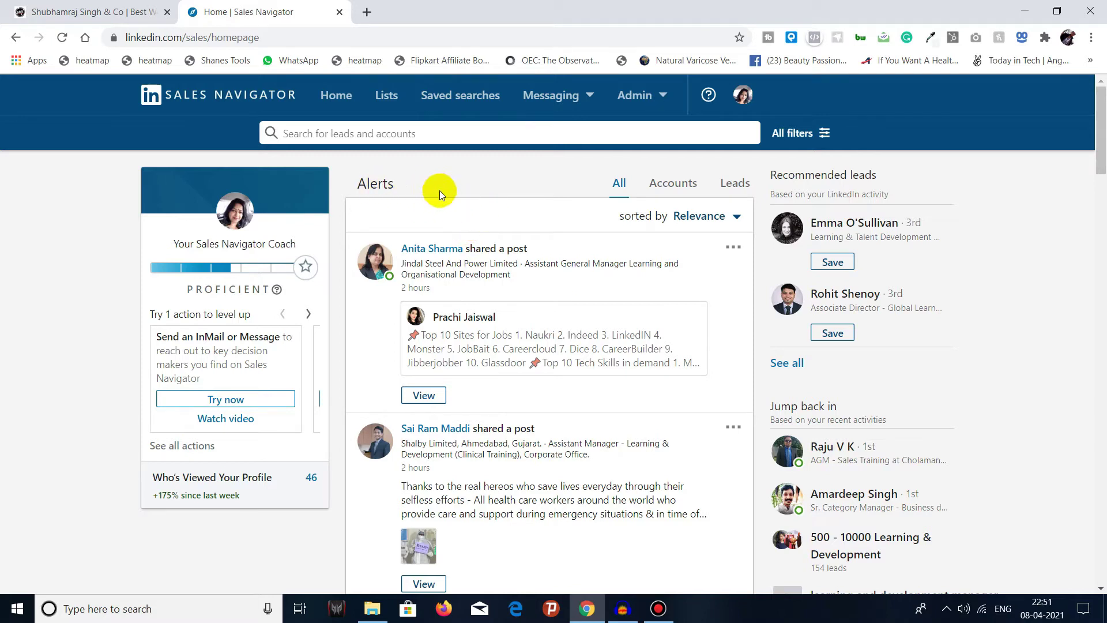
{"action": "scroll", "coordinate": [507, 197], "scroll_direction": "down", "scroll_amount": 10}
{"action": "scroll", "coordinate": [506, 220], "scroll_direction": "up", "scroll_amount": 10}
{"action": "left_click", "coordinate": [675, 186]}
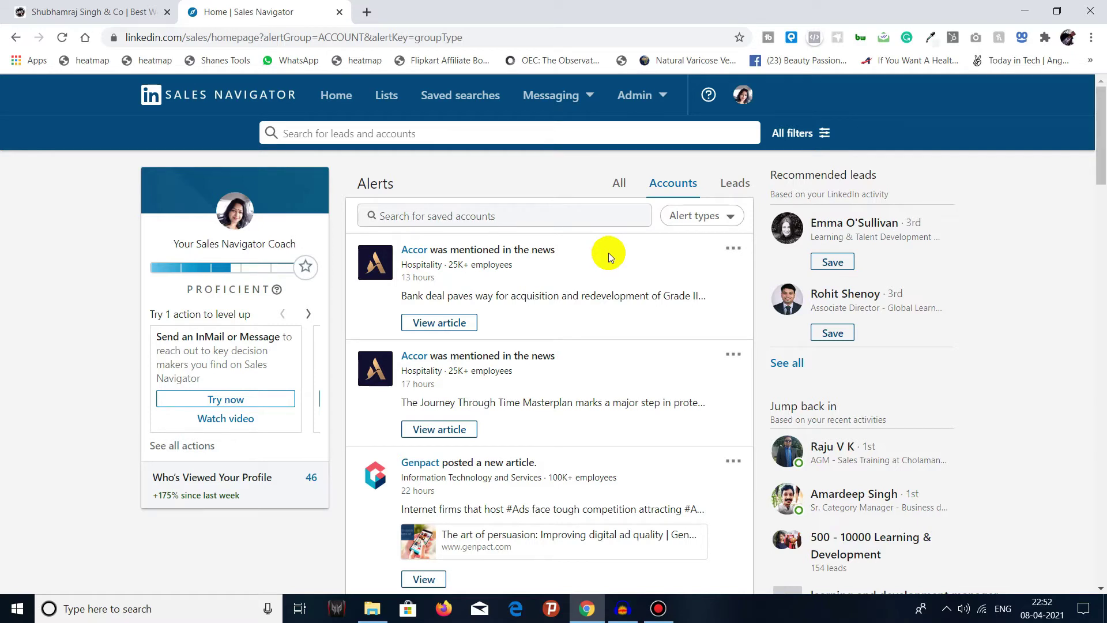
{"action": "left_click", "coordinate": [737, 185]}
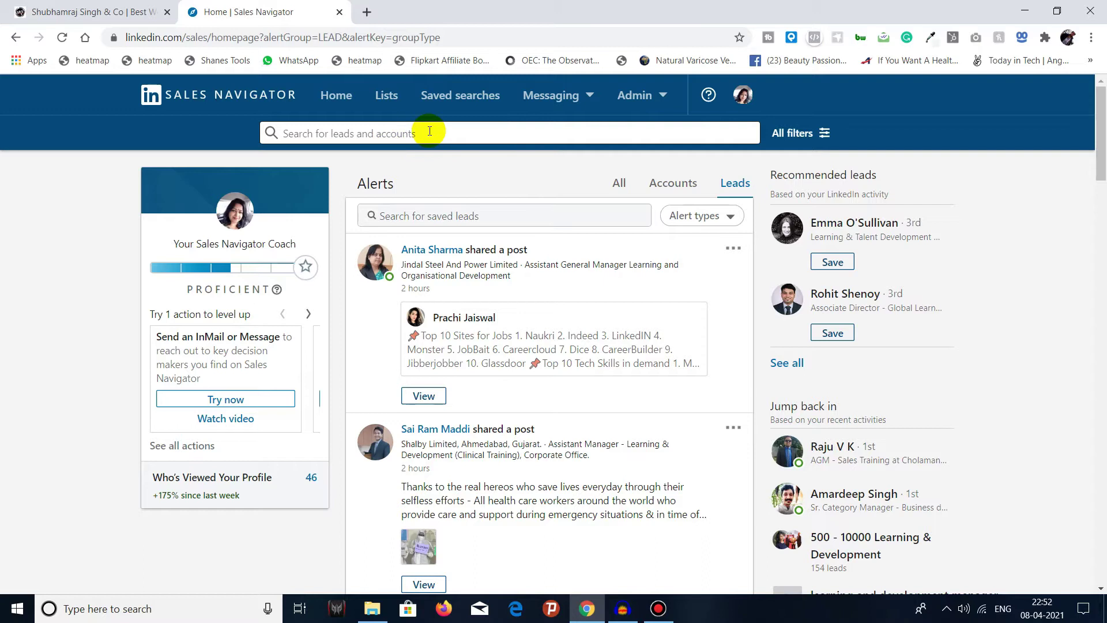
Look through the lead alerts and check which alert types they can be filtered by, without applying a filter.
{"action": "left_click", "coordinate": [816, 142]}
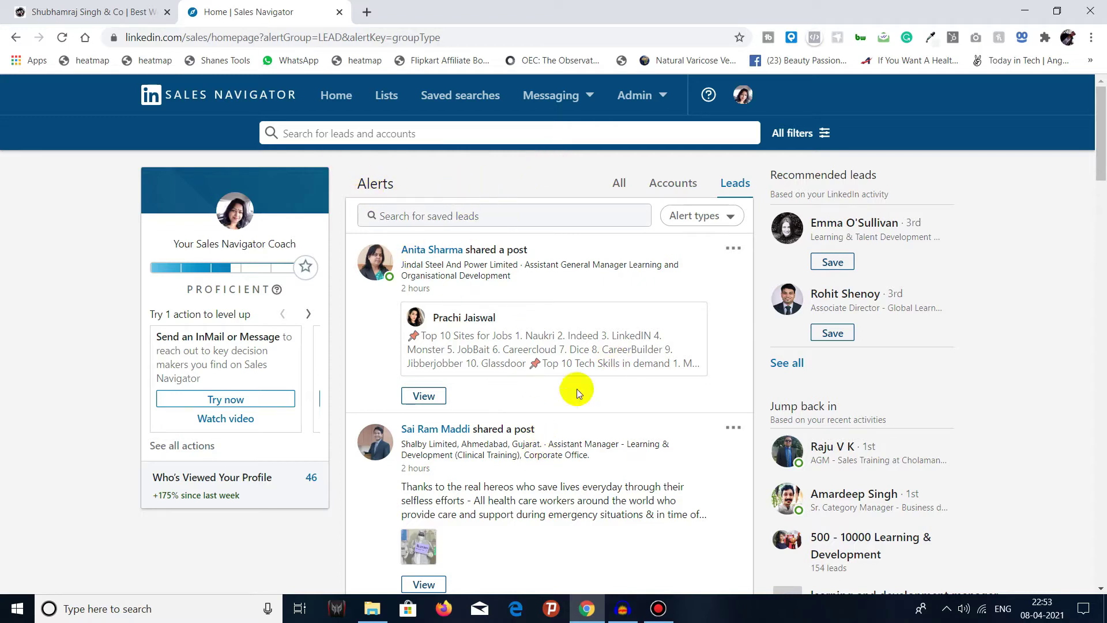
{"action": "scroll", "coordinate": [546, 379], "scroll_direction": "down", "scroll_amount": 1}
{"action": "scroll", "coordinate": [545, 379], "scroll_direction": "down", "scroll_amount": 3}
{"action": "scroll", "coordinate": [539, 382], "scroll_direction": "up", "scroll_amount": 5}
{"action": "left_click", "coordinate": [701, 219]}
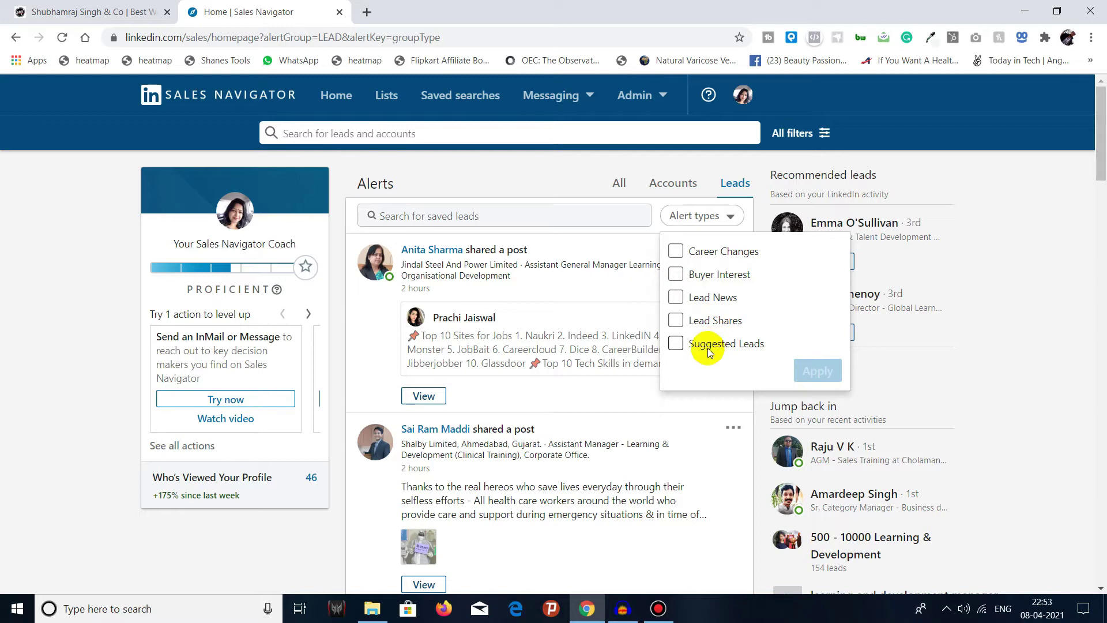
{"action": "left_click", "coordinate": [727, 219]}
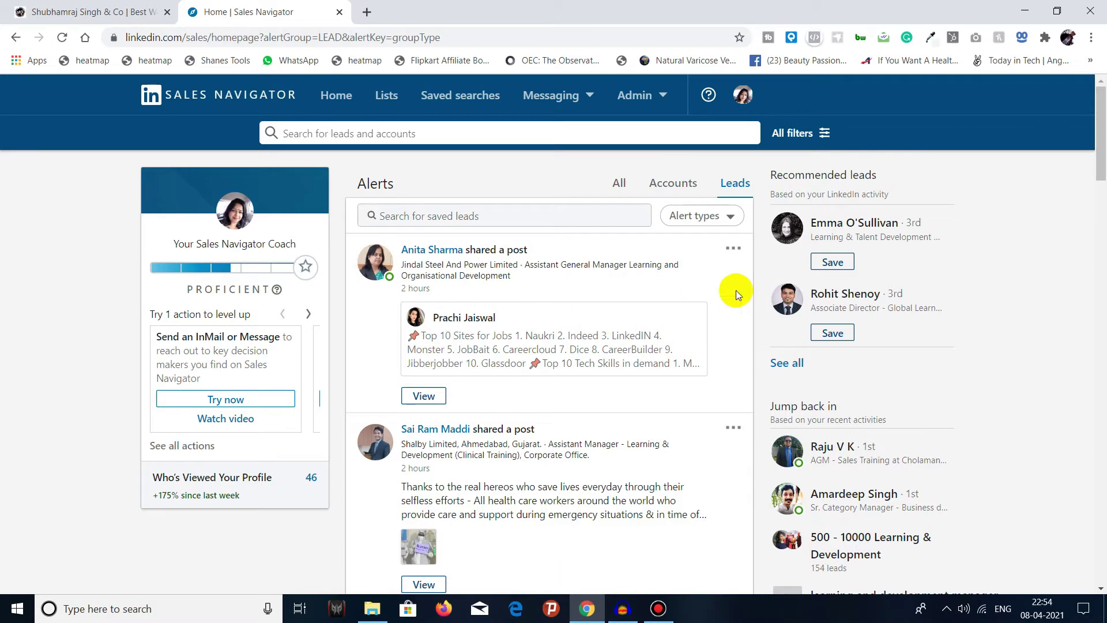
Examine the recommended leads, recent activities and recommended accounts on the home page.
{"action": "scroll", "coordinate": [950, 272], "scroll_direction": "down", "scroll_amount": 3}
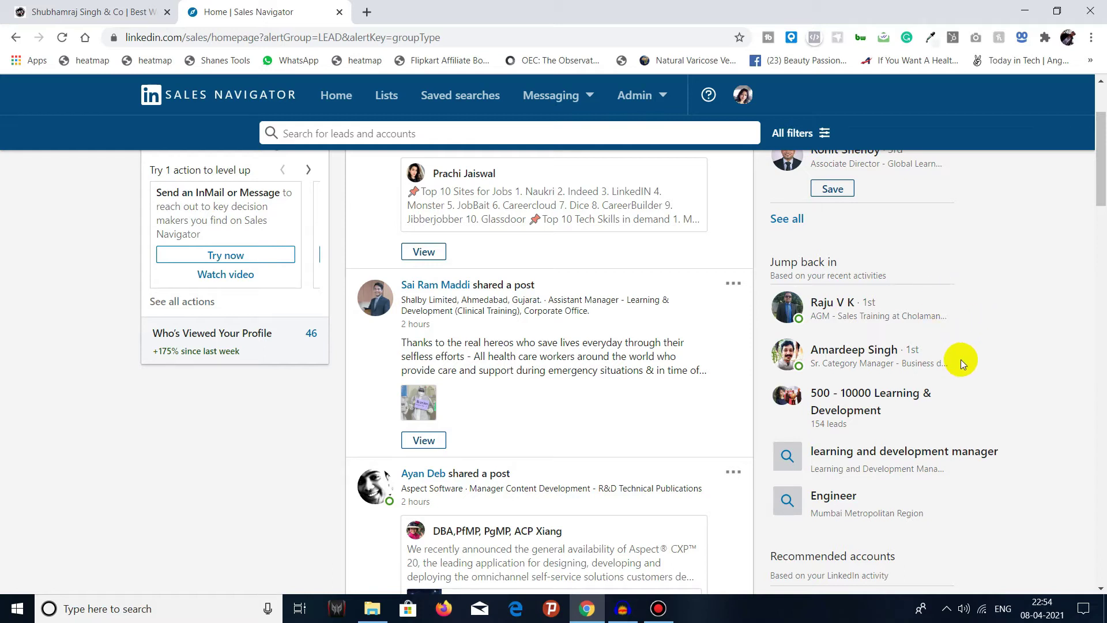
{"action": "scroll", "coordinate": [961, 362], "scroll_direction": "down", "scroll_amount": 1}
{"action": "scroll", "coordinate": [959, 362], "scroll_direction": "up", "scroll_amount": 1}
{"action": "scroll", "coordinate": [880, 477], "scroll_direction": "down", "scroll_amount": 2}
{"action": "scroll", "coordinate": [852, 332], "scroll_direction": "down", "scroll_amount": 2}
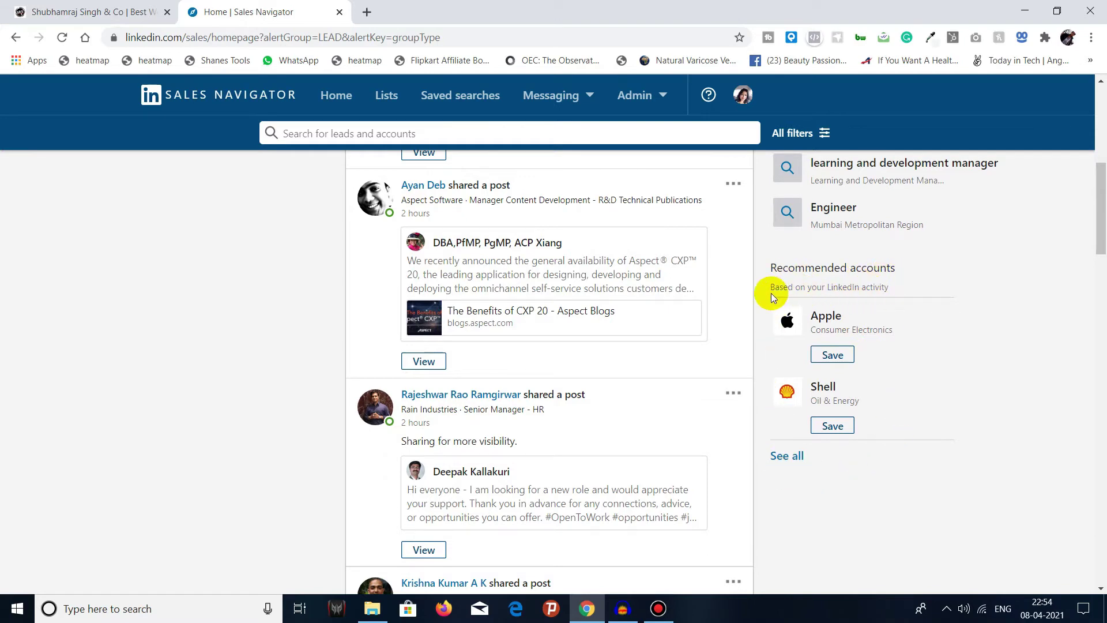
{"action": "scroll", "coordinate": [839, 364], "scroll_direction": "down", "scroll_amount": 1}
{"action": "scroll", "coordinate": [842, 368], "scroll_direction": "up", "scroll_amount": 2}
{"action": "scroll", "coordinate": [842, 368], "scroll_direction": "up", "scroll_amount": 6}
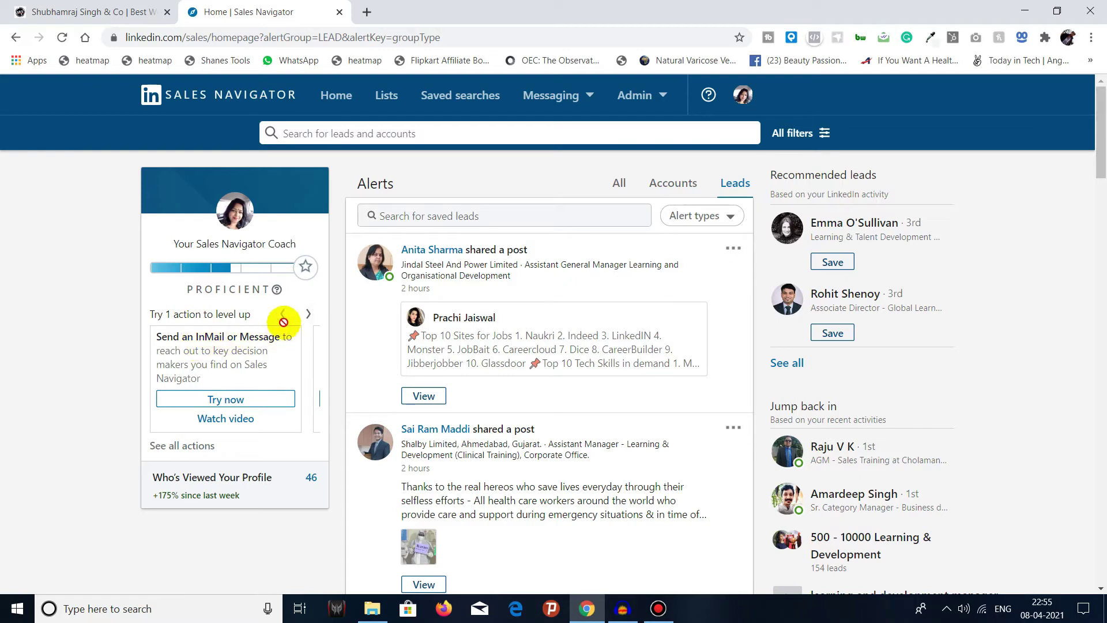
Browse the Sales Navigator Coach's suggested actions through to the calendar sync suggestion.
{"action": "left_click", "coordinate": [310, 317]}
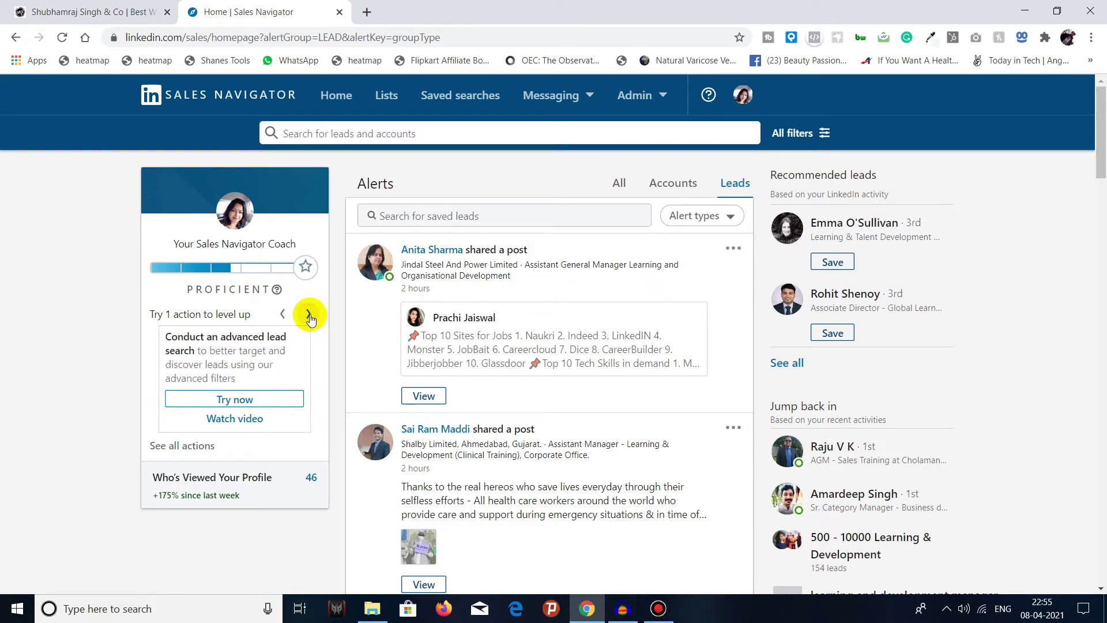
{"action": "left_click", "coordinate": [308, 315]}
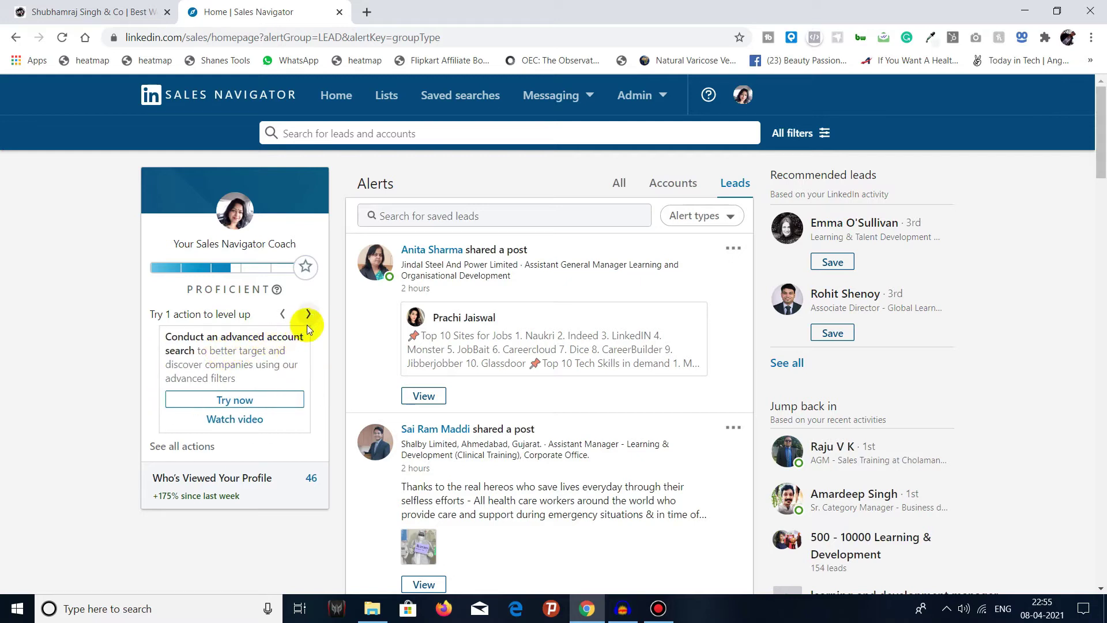
{"action": "left_click", "coordinate": [310, 317]}
{"action": "left_click", "coordinate": [309, 317]}
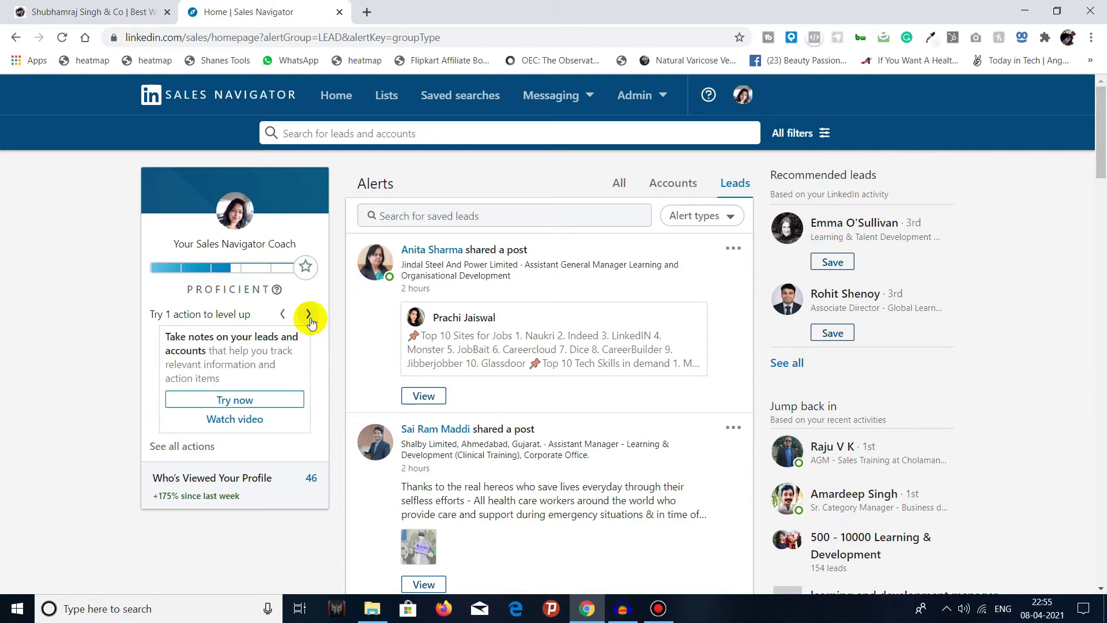
{"action": "left_click", "coordinate": [309, 318]}
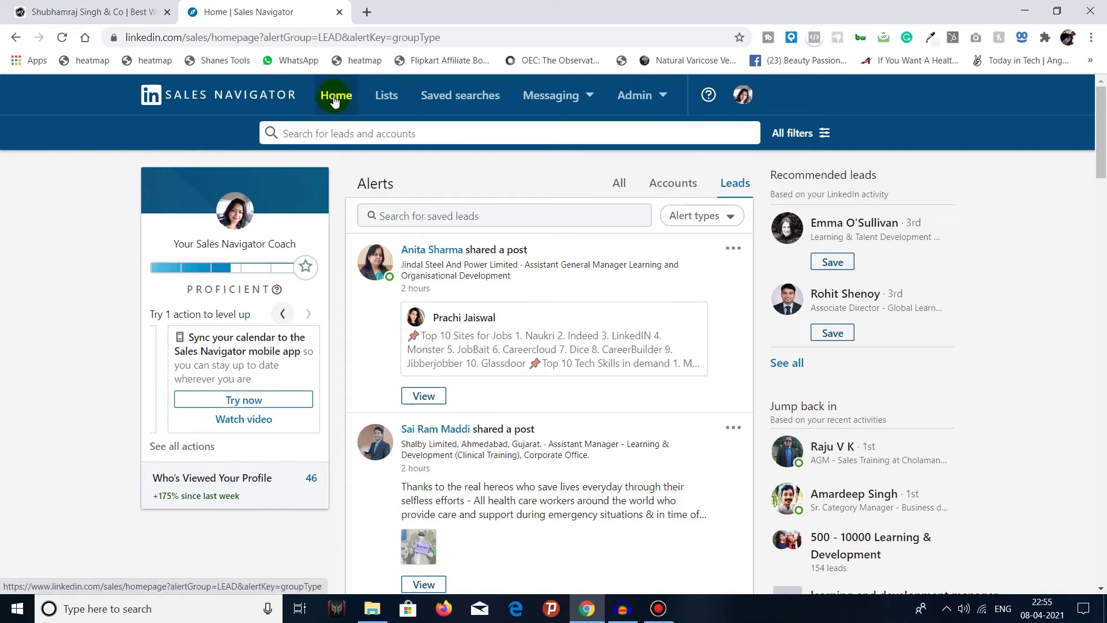
Open the saved lists, view the account lists and return to the lead lists.
{"action": "left_click", "coordinate": [379, 102]}
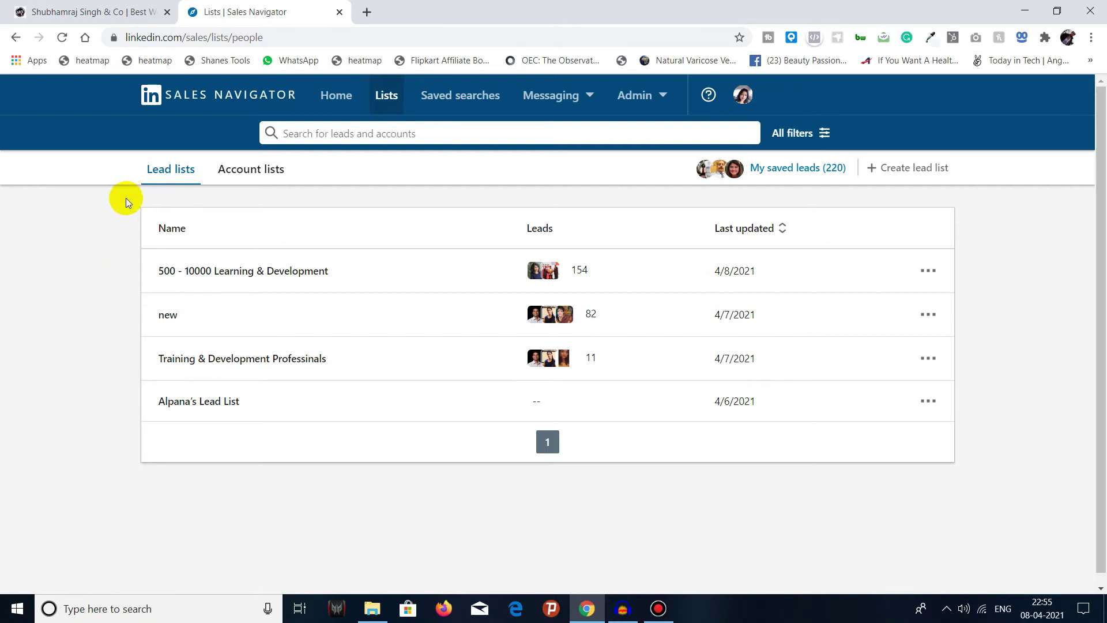
{"action": "left_click", "coordinate": [250, 170]}
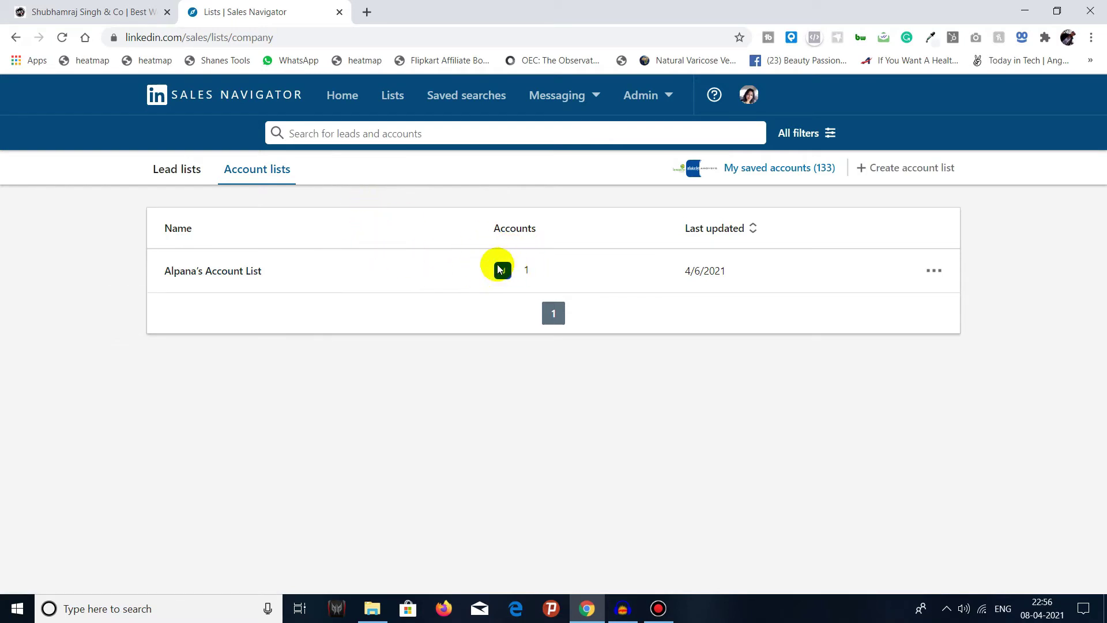
{"action": "left_click", "coordinate": [181, 174]}
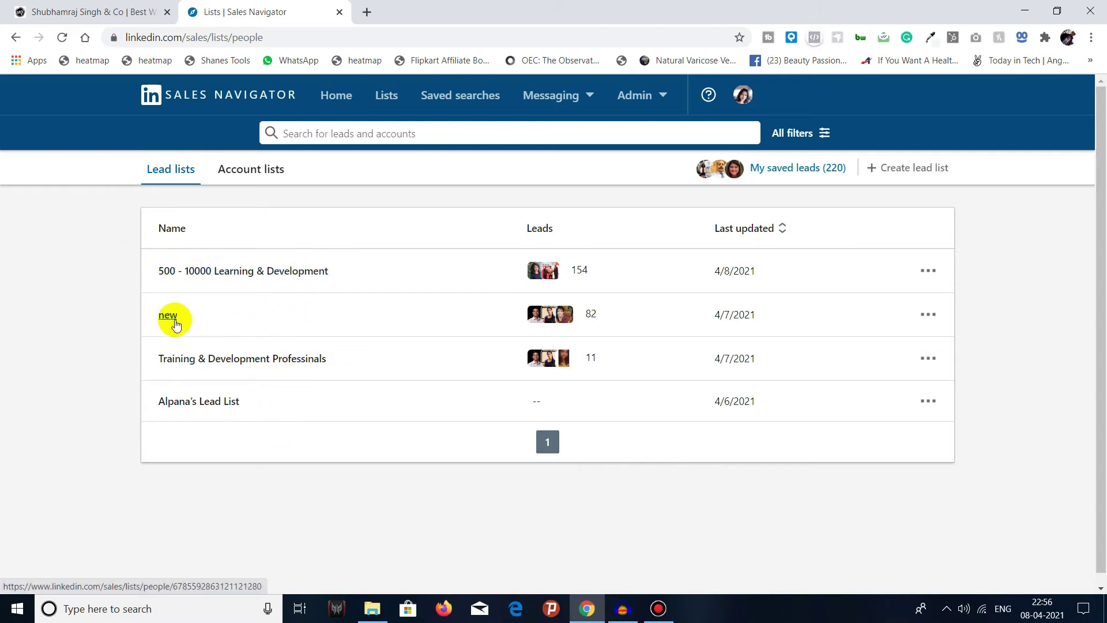
Open the "Training & Development Professinals" lead list, review its leads and return to the lead lists overview.
{"action": "left_click", "coordinate": [200, 366]}
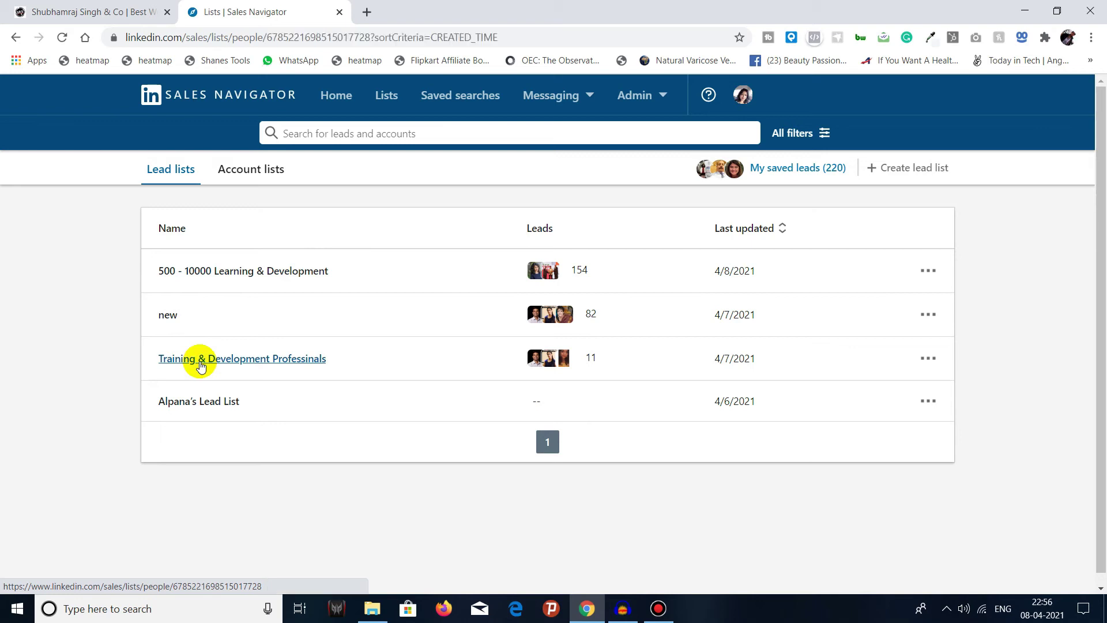
{"action": "scroll", "coordinate": [377, 333], "scroll_direction": "down", "scroll_amount": 5}
{"action": "scroll", "coordinate": [375, 332], "scroll_direction": "up", "scroll_amount": 6}
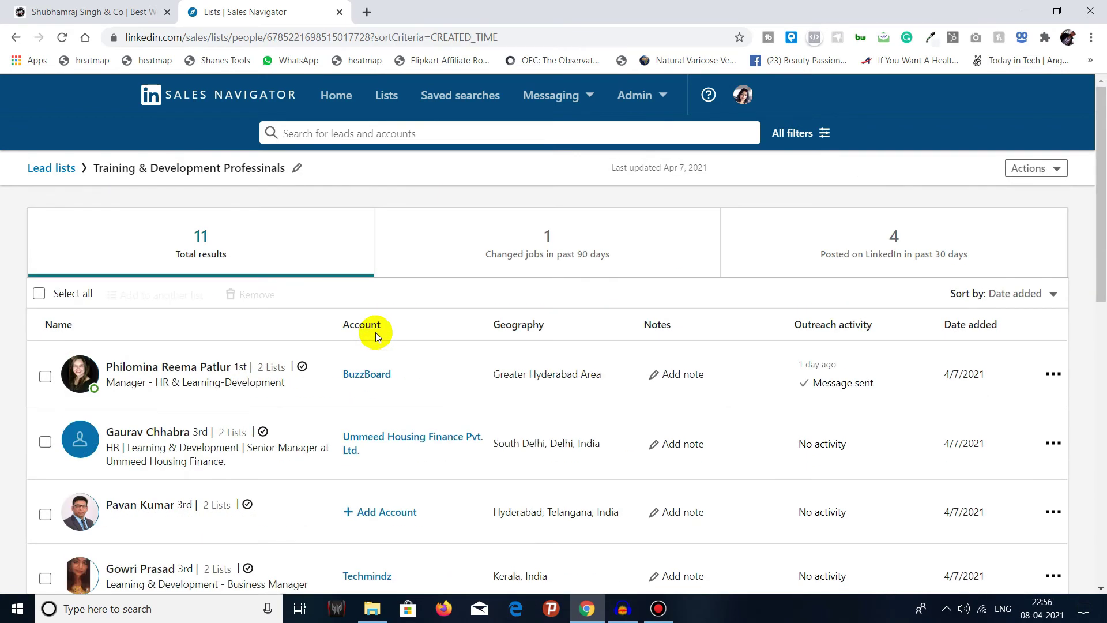
{"action": "scroll", "coordinate": [376, 323], "scroll_direction": "down", "scroll_amount": 9}
{"action": "scroll", "coordinate": [376, 323], "scroll_direction": "up", "scroll_amount": 9}
{"action": "left_click", "coordinate": [54, 167]}
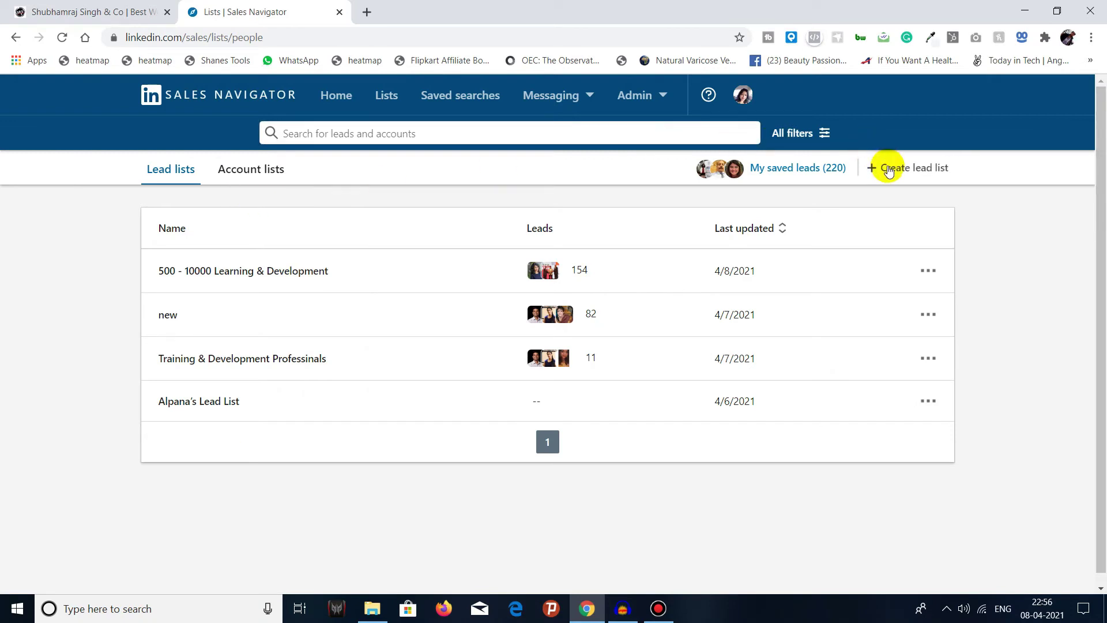
{"action": "mouse_move", "coordinate": [816, 173]}
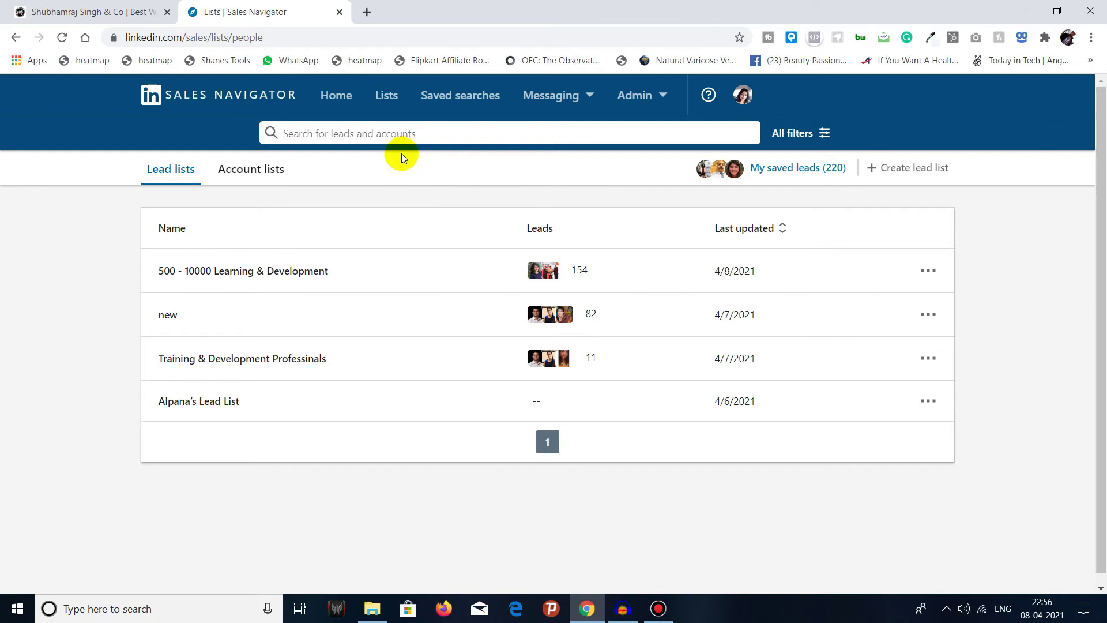
View the saved lead searches and the saved account searches.
{"action": "left_click", "coordinate": [466, 98]}
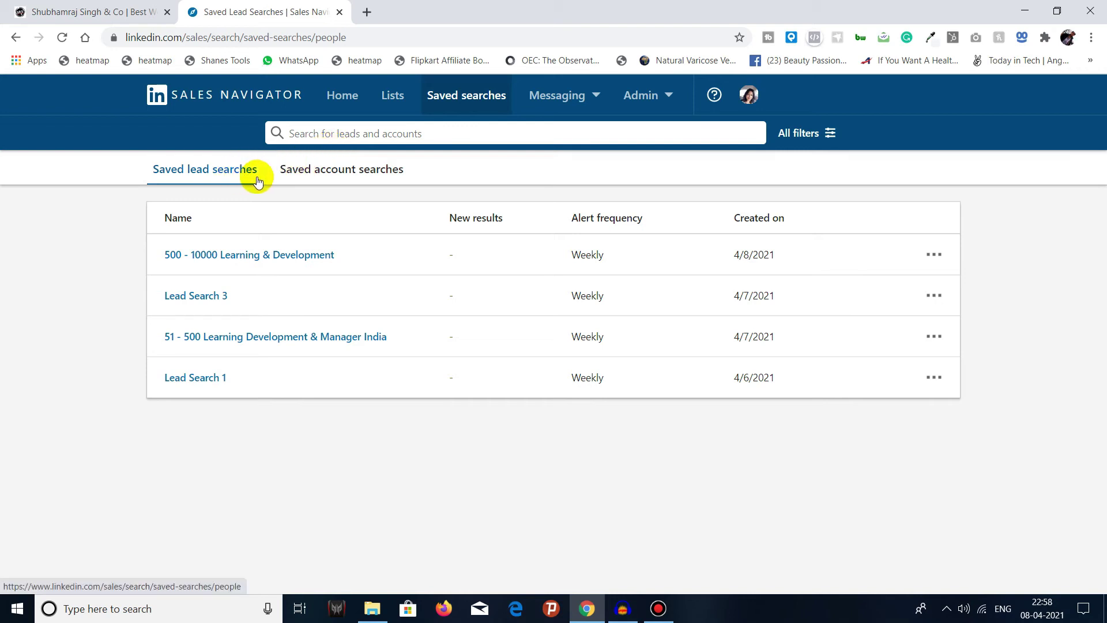
{"action": "left_click", "coordinate": [353, 169]}
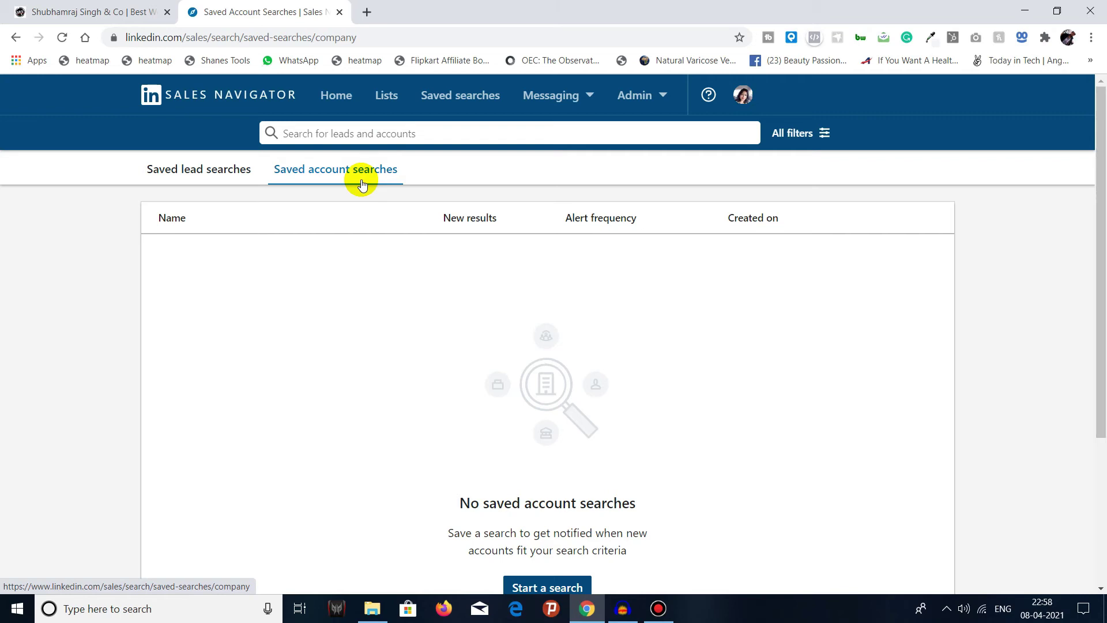
View the Sales Navigator Inbox, open the LinkedIn Inbox separately and close it again.
{"action": "left_click", "coordinate": [550, 97]}
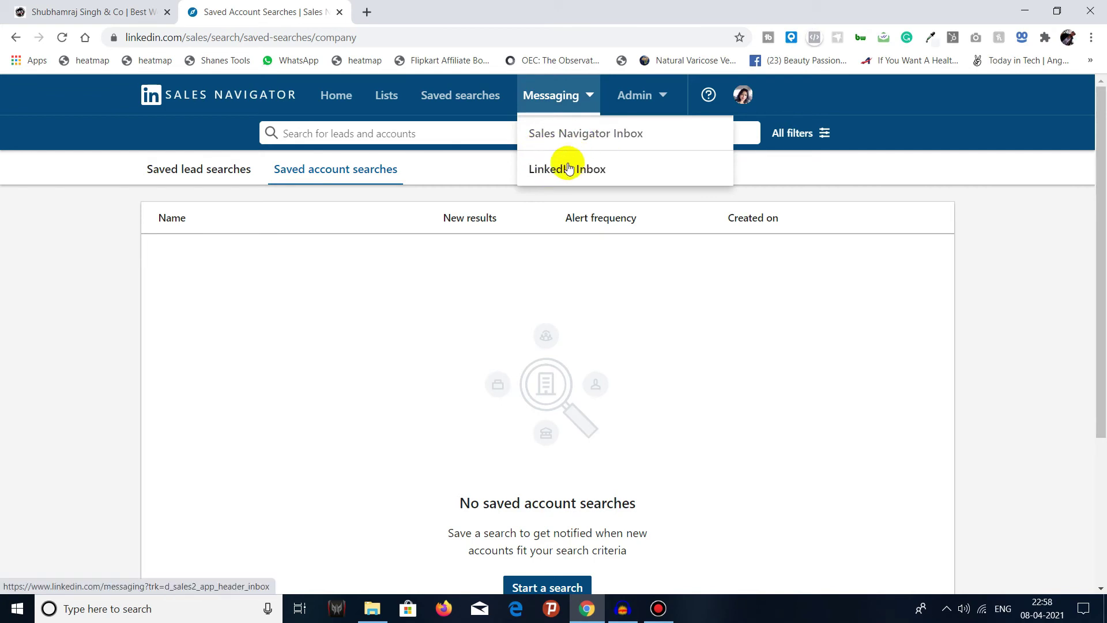
{"action": "left_click", "coordinate": [583, 138]}
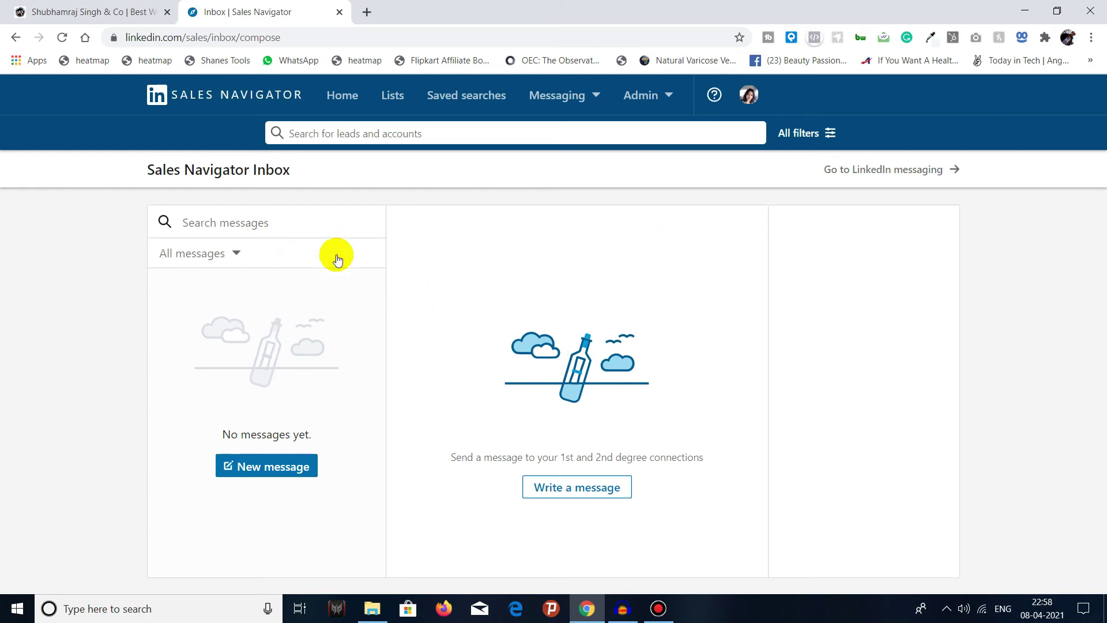
{"action": "left_click", "coordinate": [585, 96]}
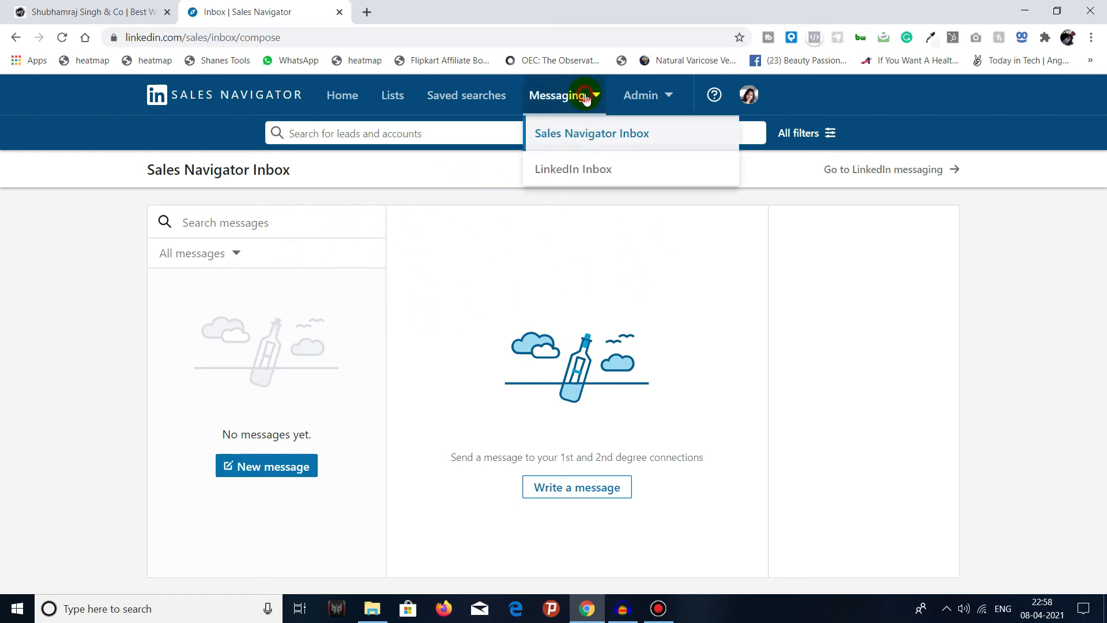
{"action": "left_click", "coordinate": [576, 168]}
{"action": "left_click", "coordinate": [291, 9]}
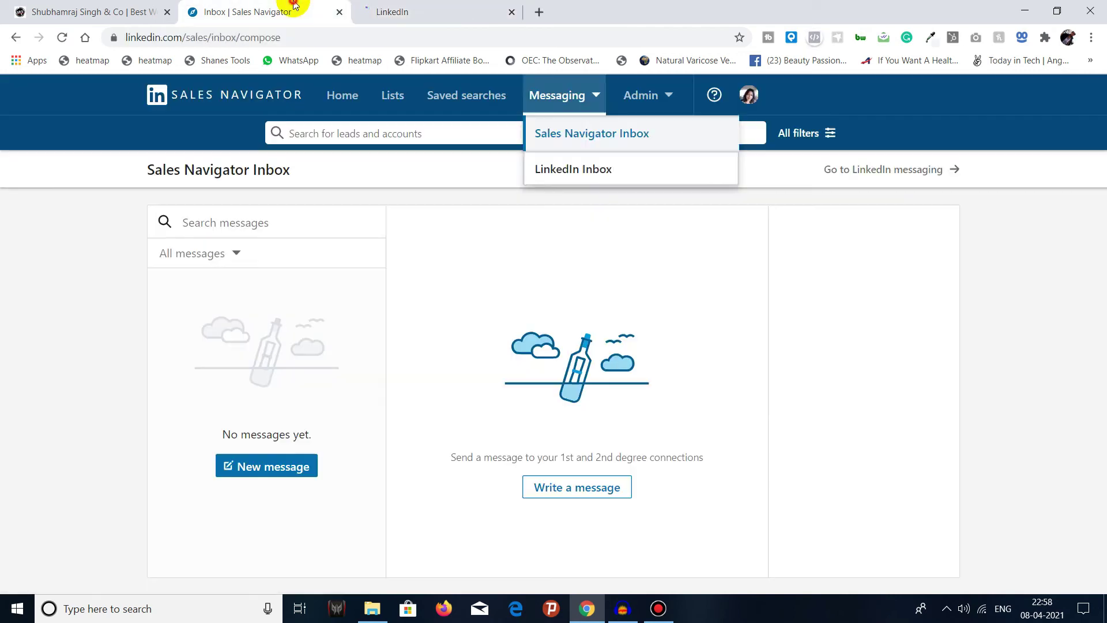
{"action": "left_click", "coordinate": [512, 12]}
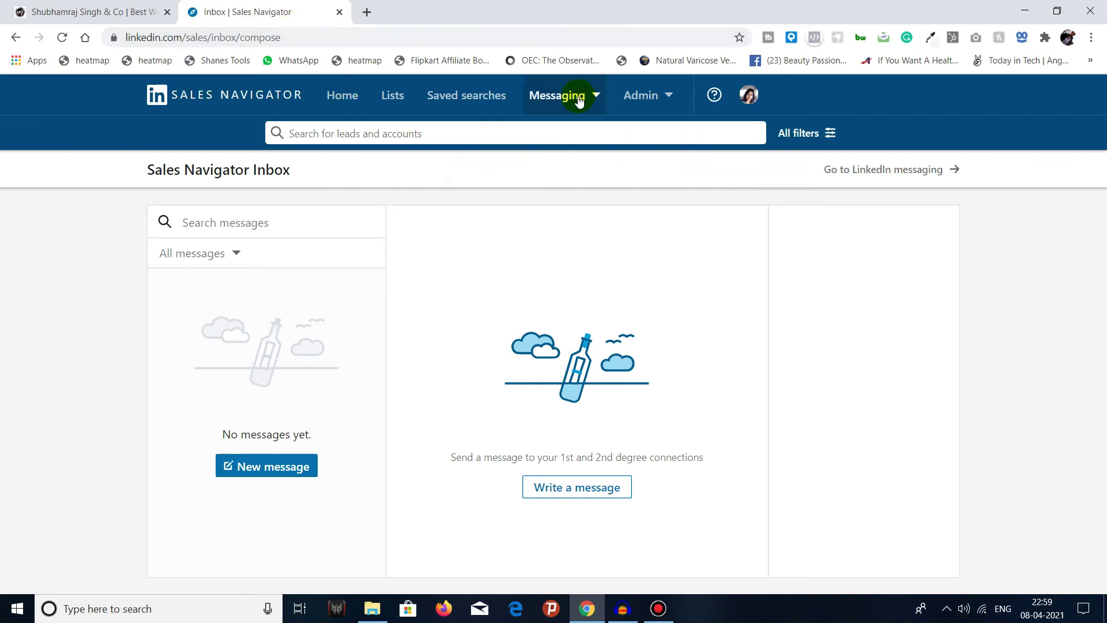
Open Seat Management for the Sales Navigator account and check its available help options.
{"action": "left_click", "coordinate": [663, 98]}
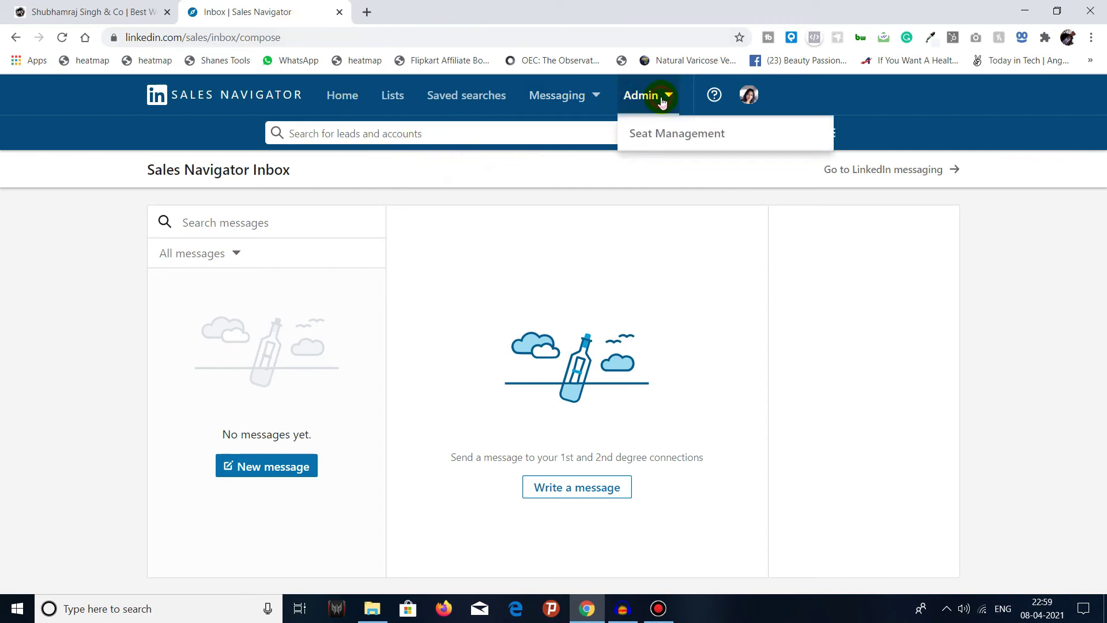
{"action": "left_click", "coordinate": [665, 139]}
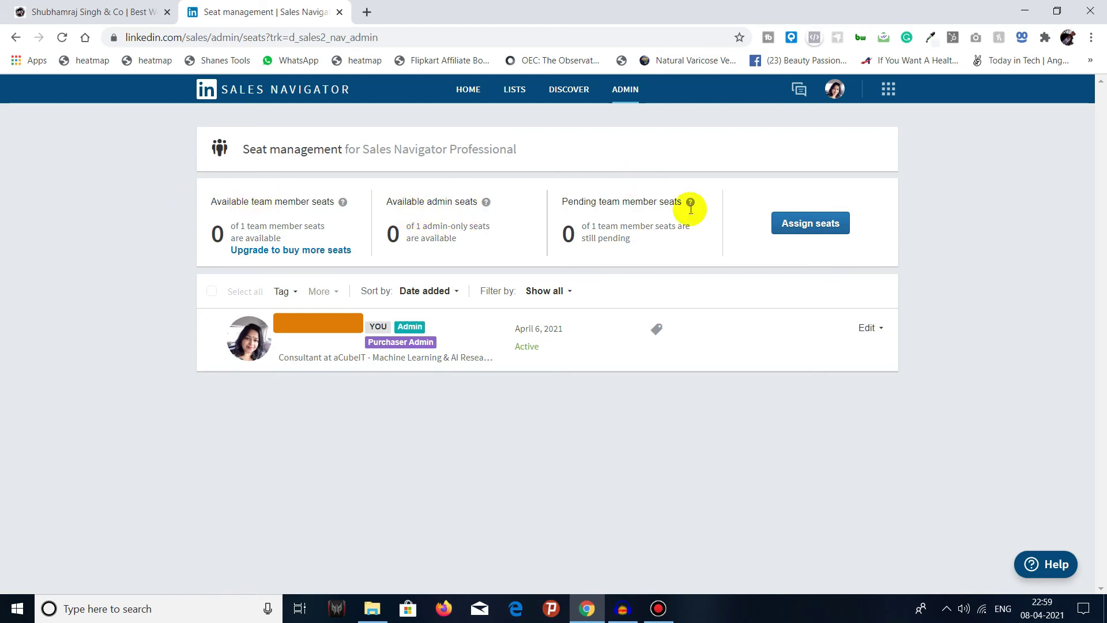
{"action": "left_click", "coordinate": [1036, 574]}
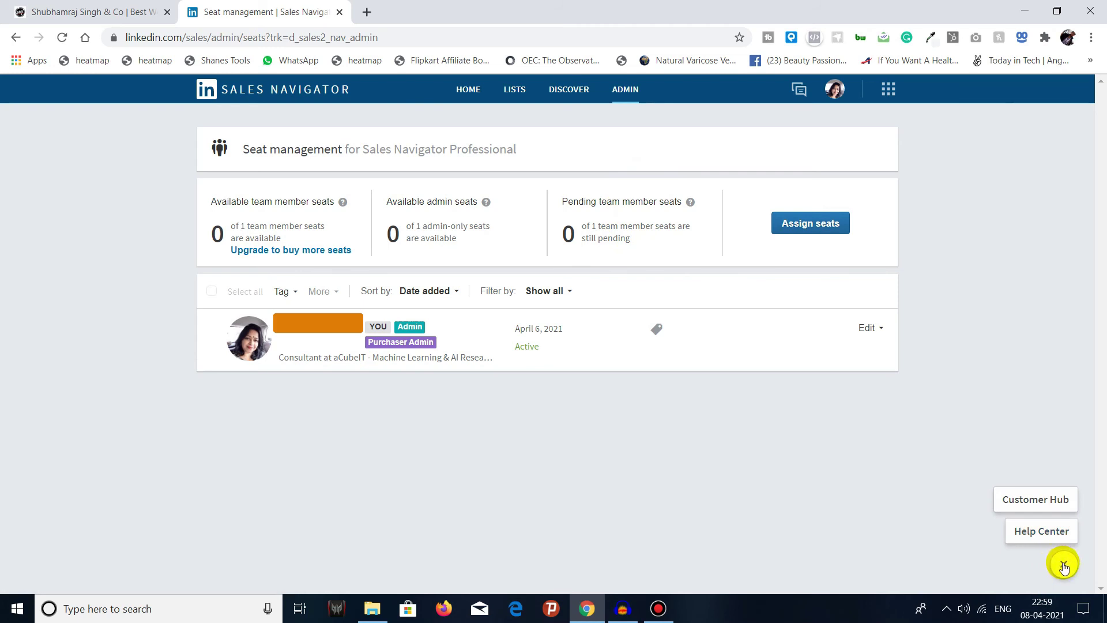
{"action": "left_click", "coordinate": [1062, 564]}
View the list of other LinkedIn products and return to the Sales Navigator home page.
{"action": "left_click", "coordinate": [882, 87]}
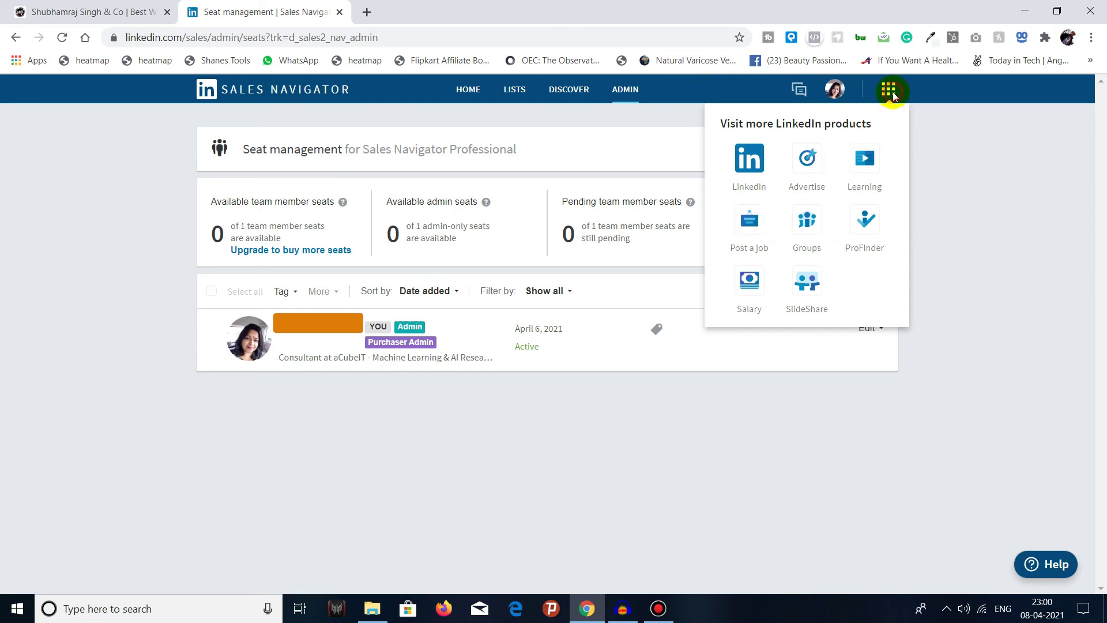
{"action": "left_click", "coordinate": [462, 90]}
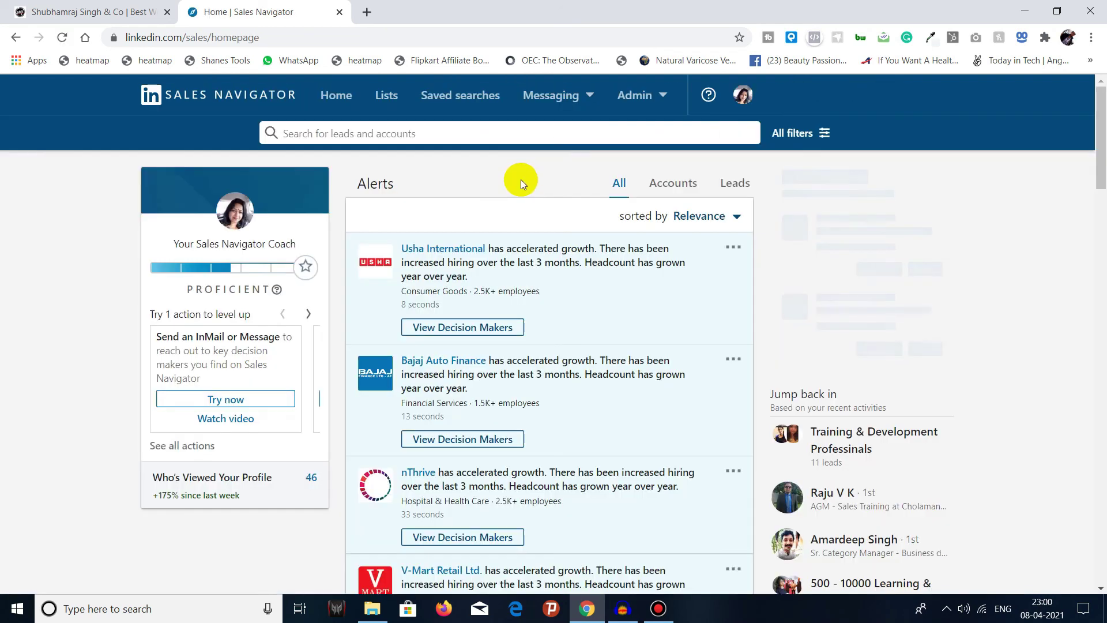